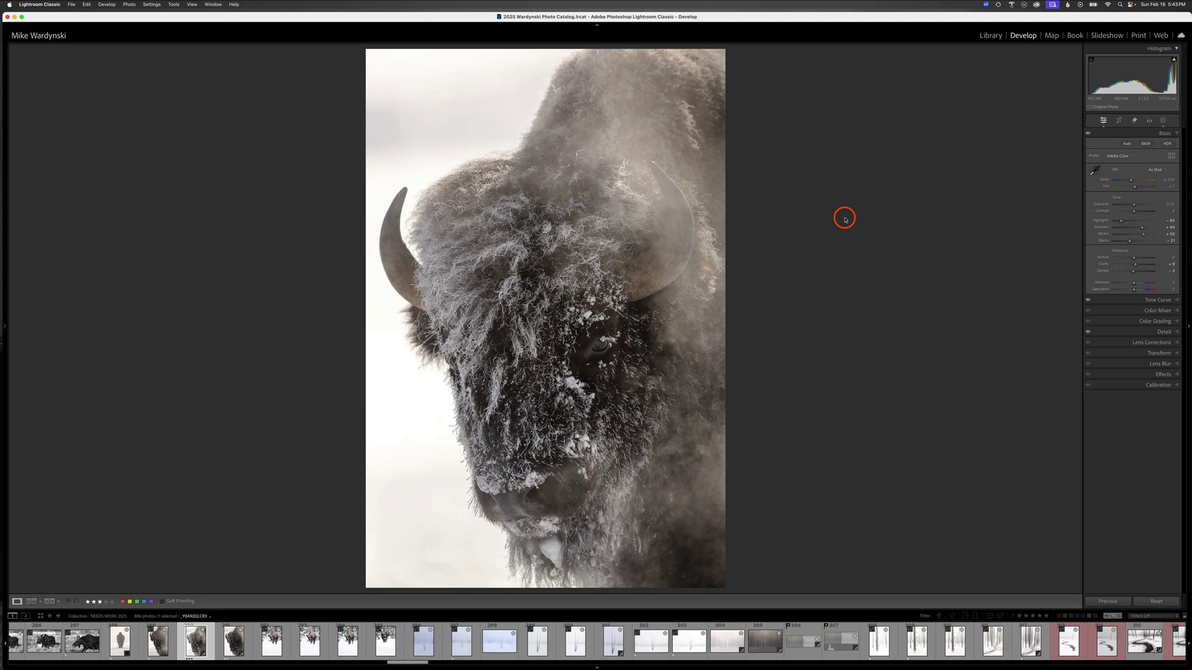
Step: Compare the original and edited bison, then toggle the Tone Curve adjustments off and on
{"action": "key", "text": "backslash"}
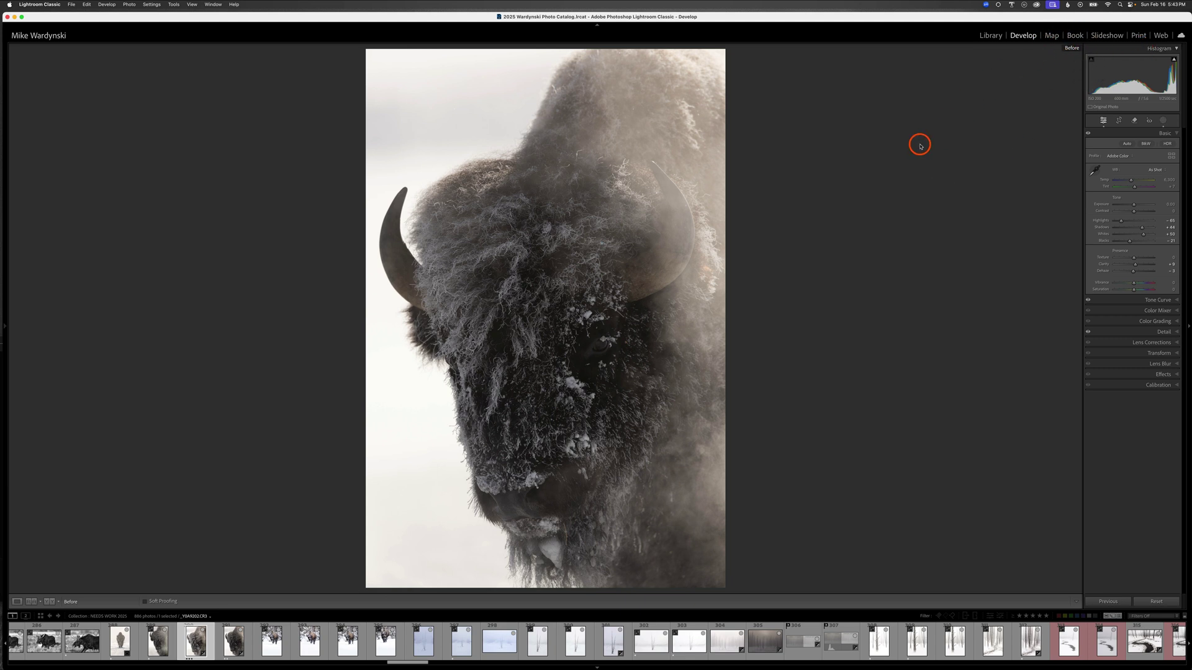
{"action": "key", "text": "backslash"}
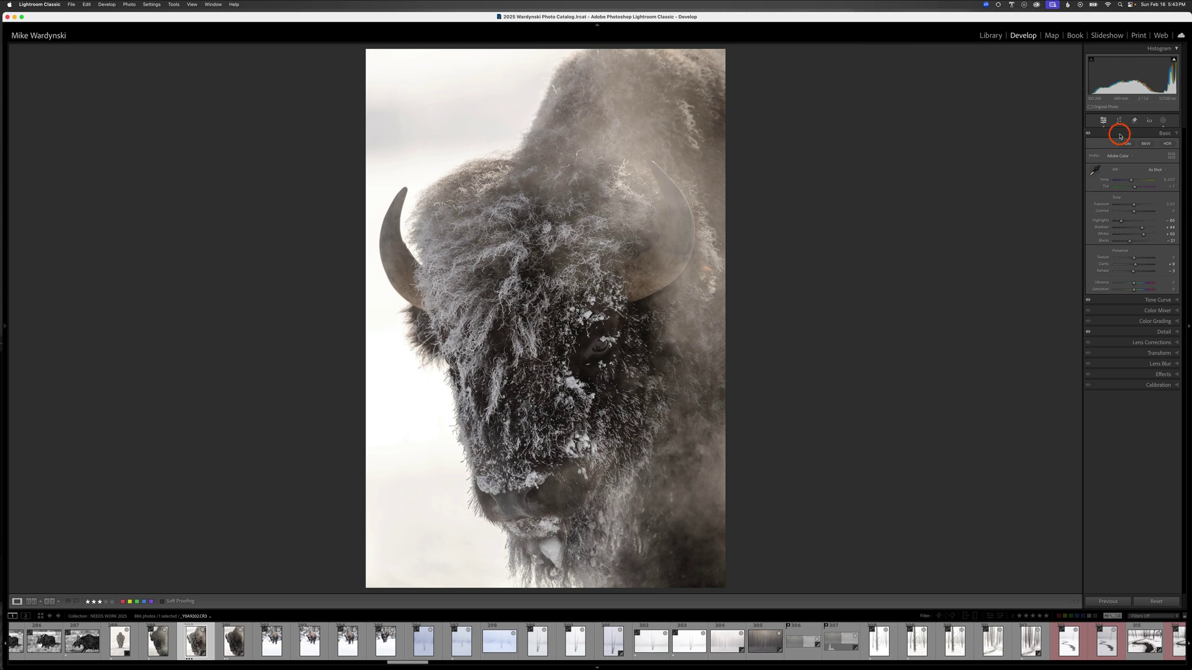
{"action": "left_click", "coordinate": [1087, 300]}
{"action": "left_click", "coordinate": [1087, 300]}
{"action": "left_click", "coordinate": [1087, 300]}
{"action": "left_click", "coordinate": [1087, 301]}
Step: With Tone Curve off, slightly darken the tones with a Basic slider, then re-enable the curve
{"action": "key", "text": "alt"}
{"action": "left_click", "coordinate": [1087, 301]}
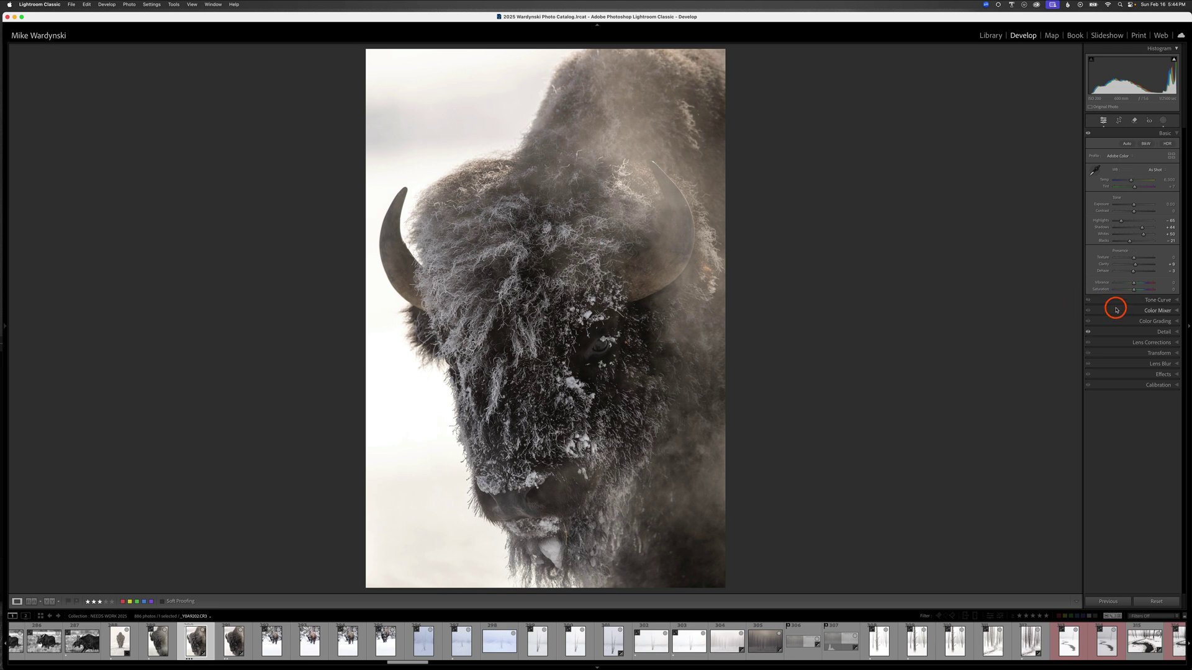
{"action": "left_click_drag", "start_coordinate": [1139, 236], "coordinate": [1135, 235]}
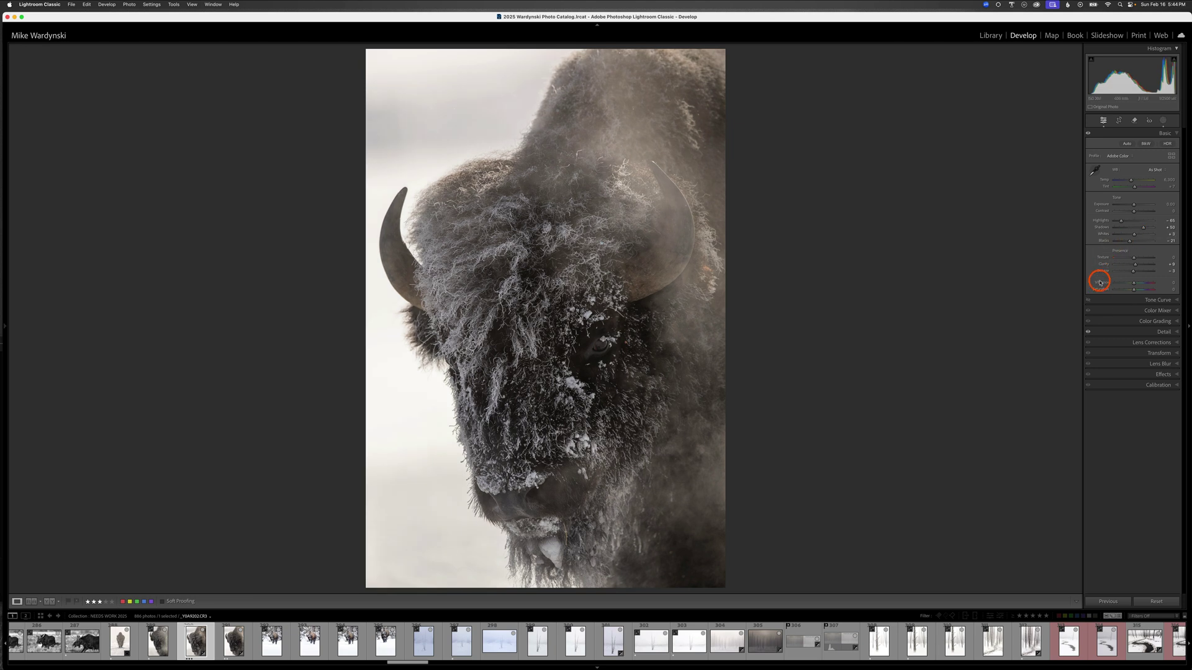
{"action": "left_click", "coordinate": [1087, 301]}
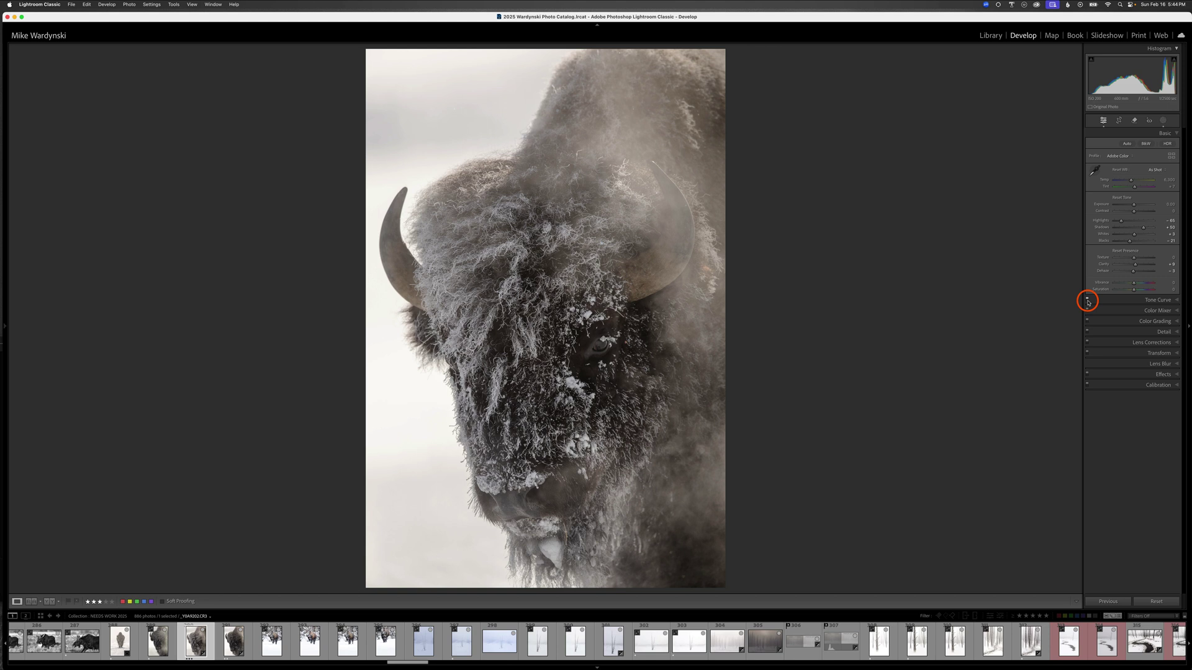
{"action": "key", "text": "alt"}
Step: Show the bison's two masks and switch their visibility off, then back on
{"action": "left_click", "coordinate": [1088, 301]}
{"action": "left_click", "coordinate": [1163, 122]}
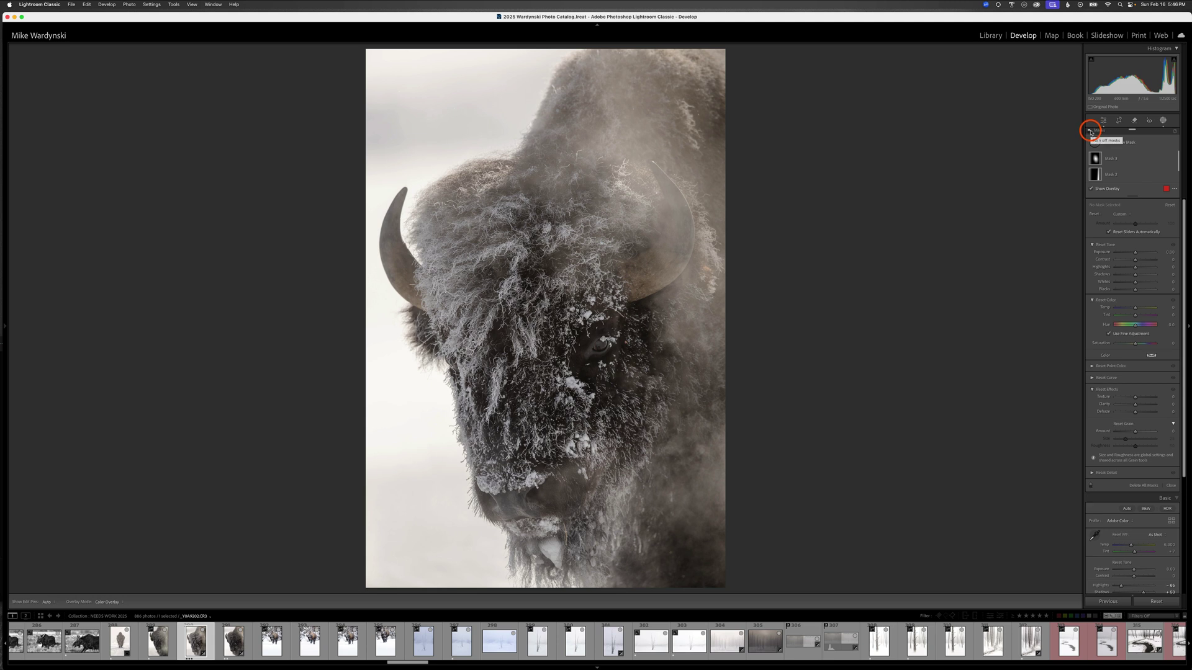
{"action": "left_click", "coordinate": [1091, 130]}
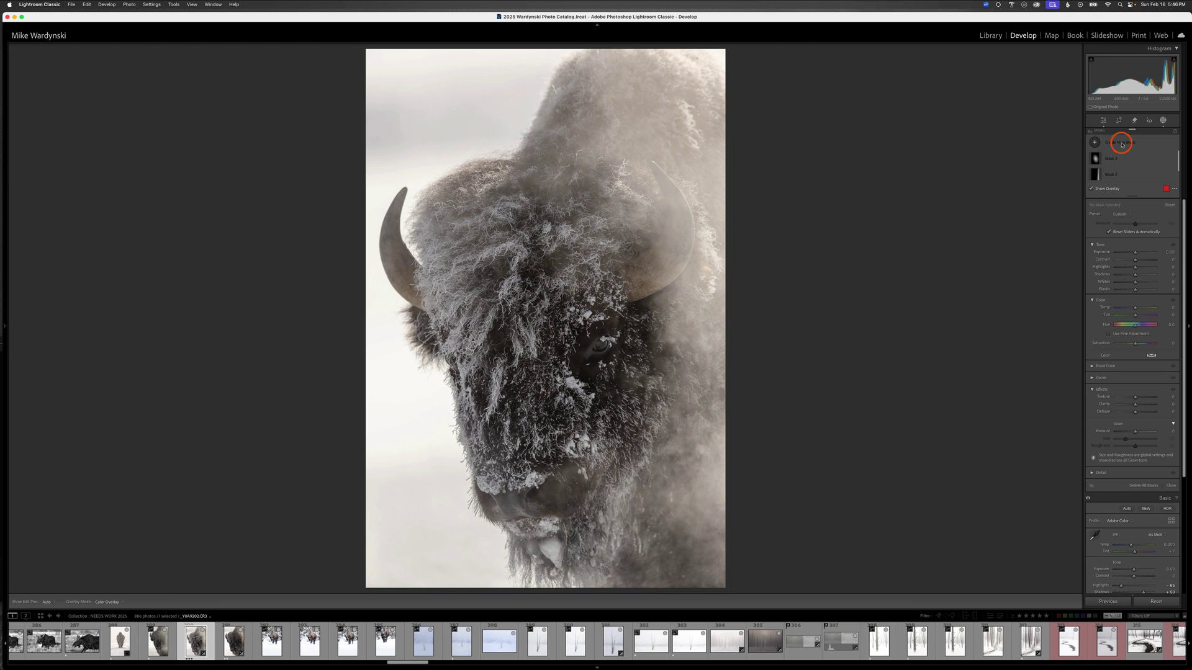
{"action": "left_click", "coordinate": [1091, 131]}
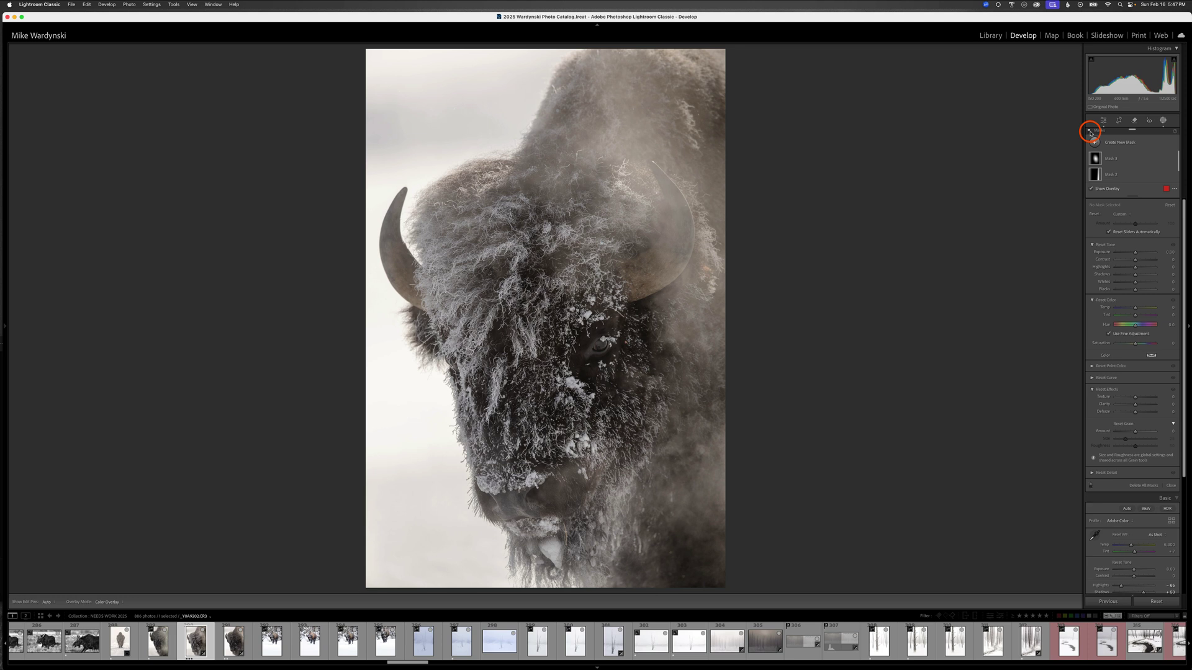
Step: Close the masks and reset every Basic tone slider at once
{"action": "left_click", "coordinate": [1163, 121]}
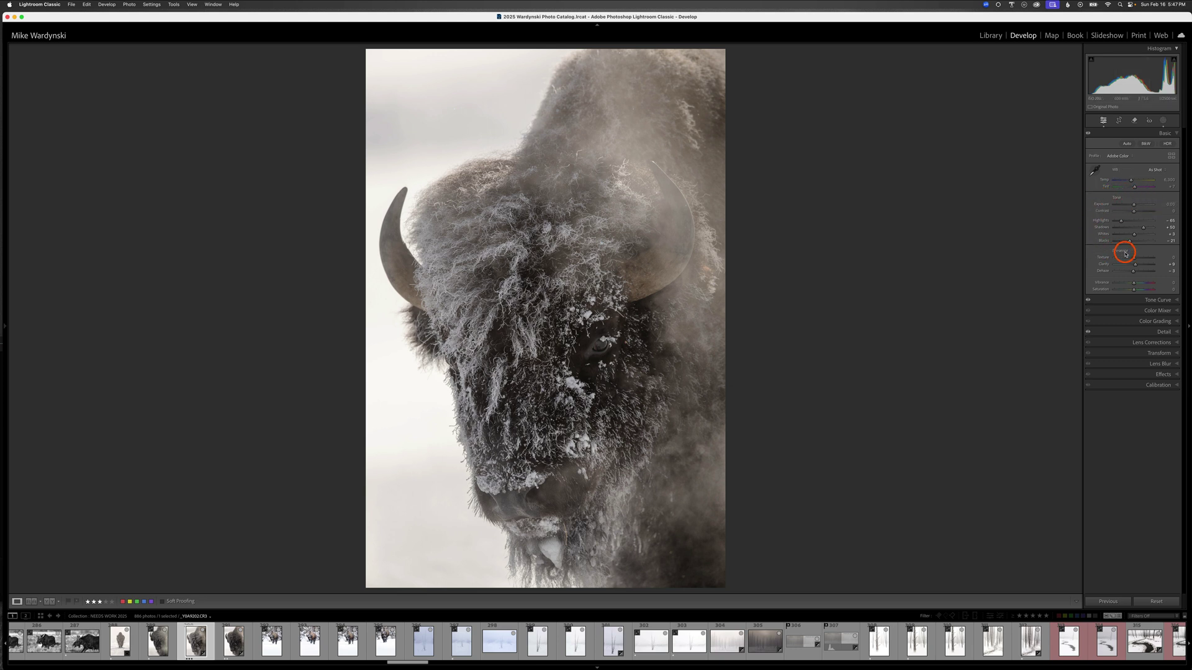
{"action": "double_click", "coordinate": [1111, 196]}
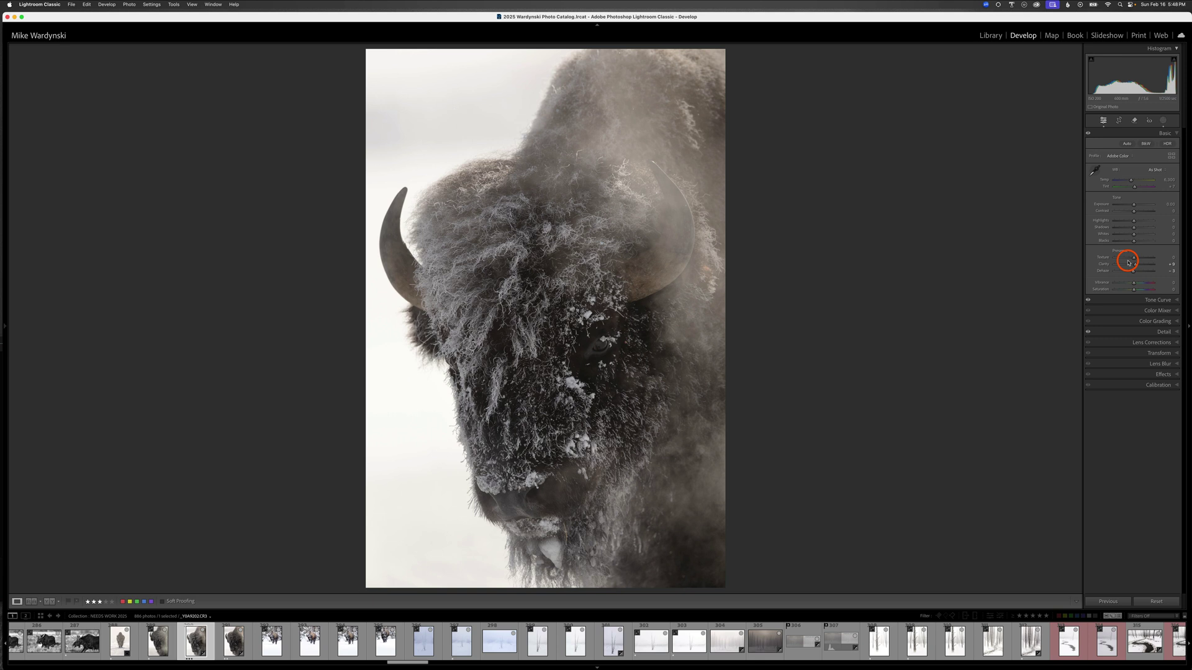
Step: Reset the bison portrait to its default settings with the Reset button
{"action": "left_click", "coordinate": [1163, 601]}
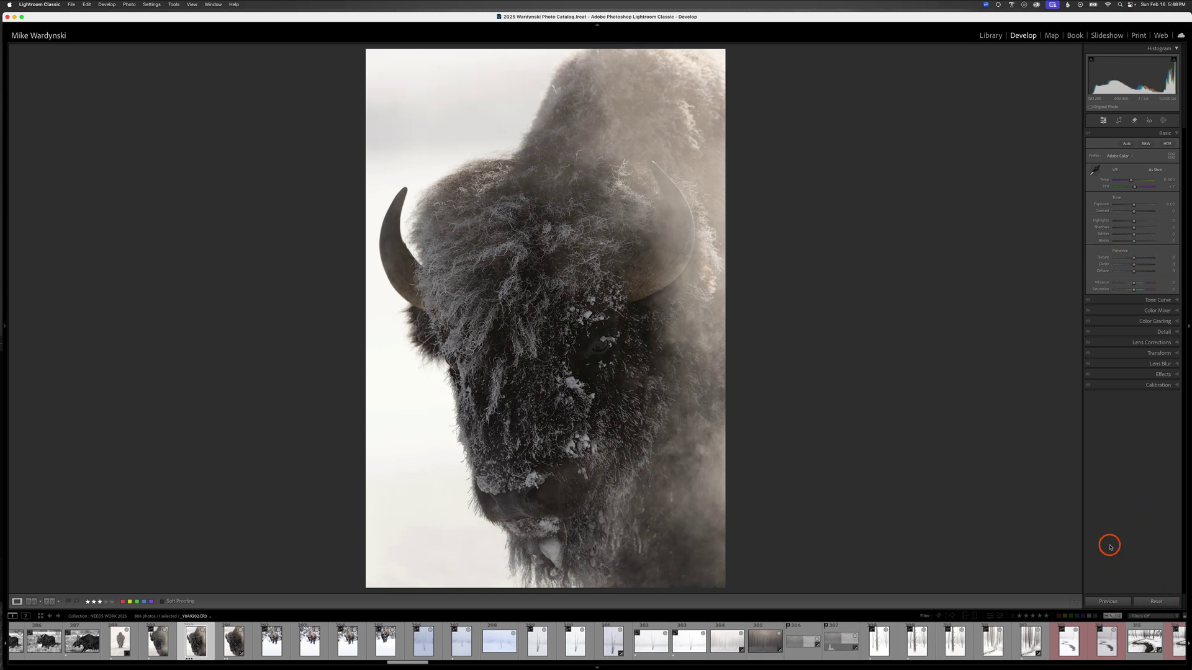